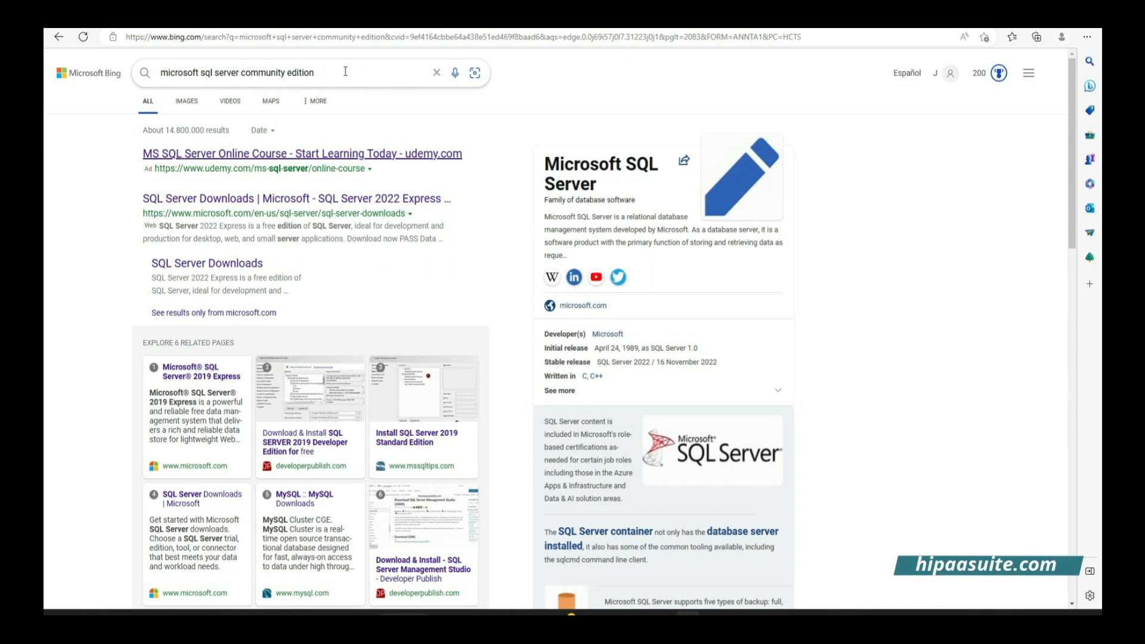
Open Microsoft's SQL Server Downloads page from the search results and choose to download SQL Server on-premises
left_click(345, 71)
left_click_drag(315, 72, 143, 74)
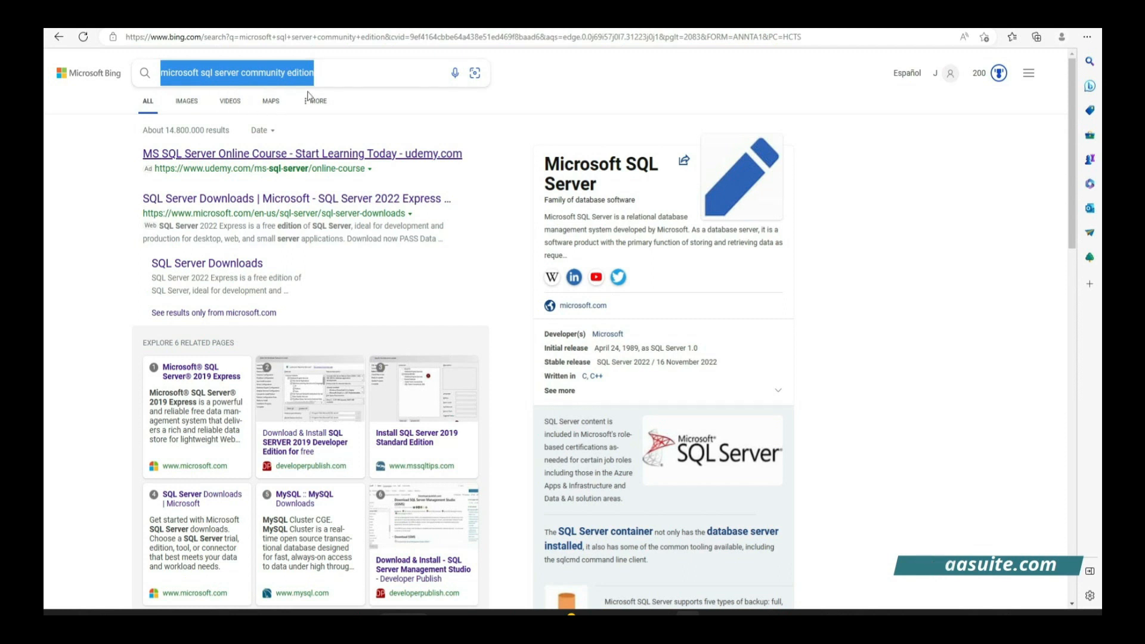
left_click(236, 200)
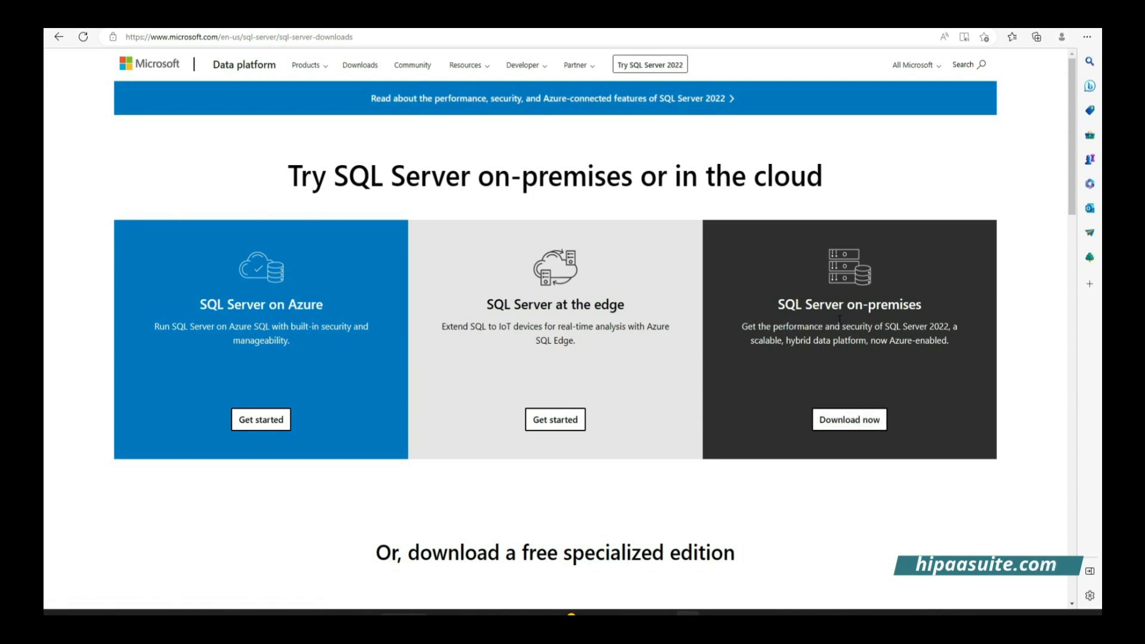
left_click(852, 422)
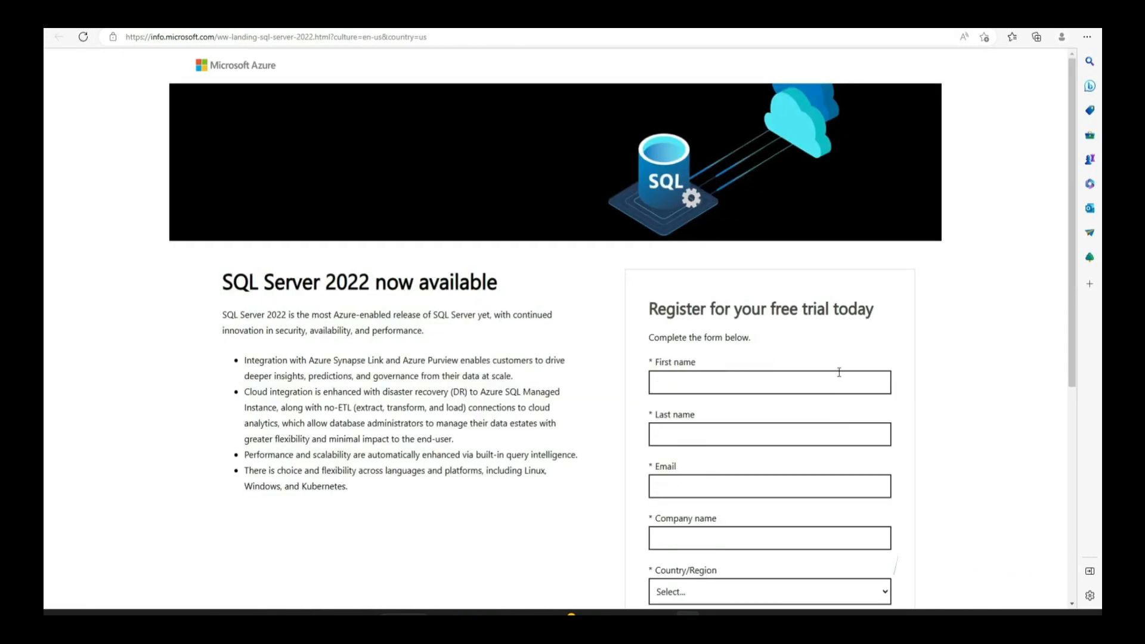
Fill in the registrant's first name, last name, email and company name on the SQL Server 2022 free trial form
scroll(832, 392, "down", 3)
scroll(832, 390, "up", 3)
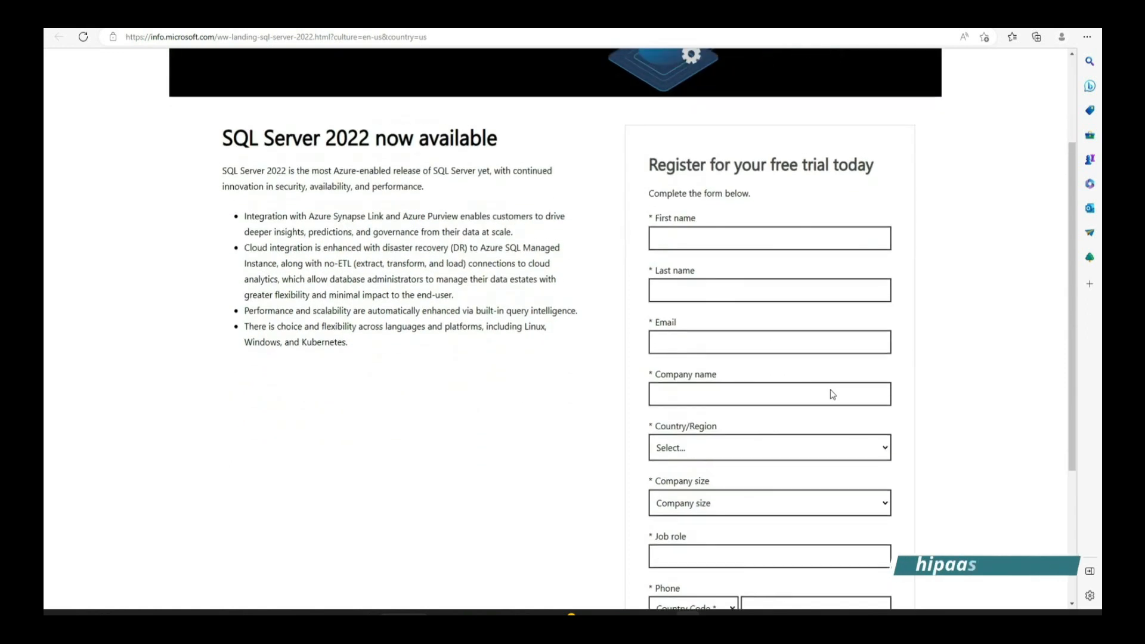
scroll(832, 391, "down", 6)
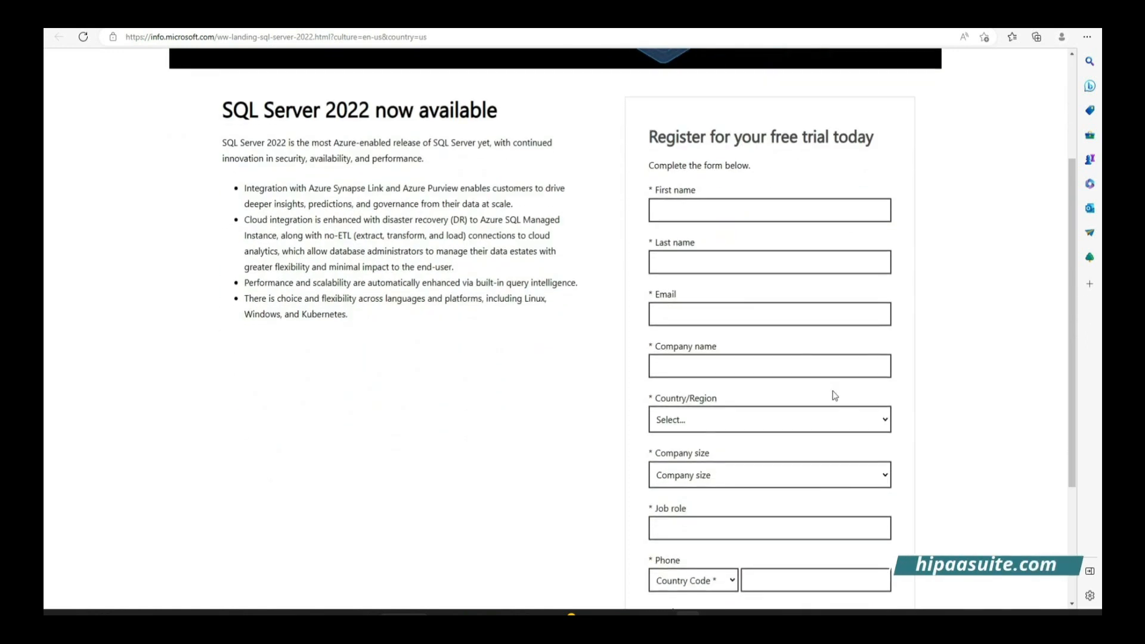
scroll(832, 395, "up", 5)
scroll(784, 323, "down", 2)
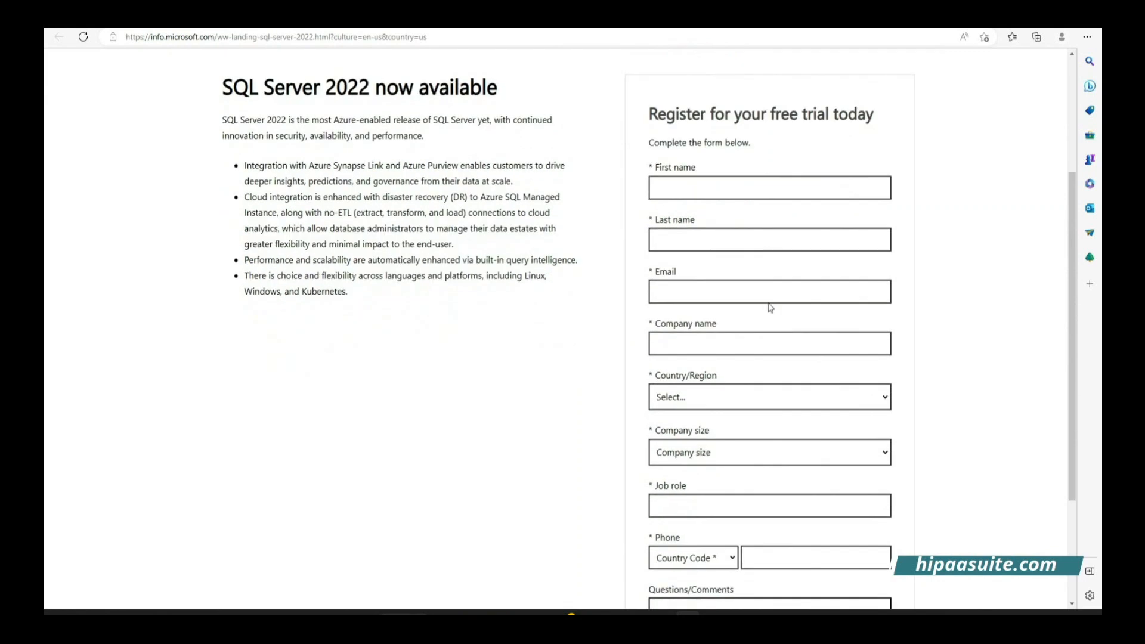
left_click(656, 192)
type("J...")
key("Tab")
type("...")
key("Tab")
type("......")
key("Tab")
type("...")
Complete the country, company size, job role and phone number on the trial form and submit the registration
left_click(770, 397)
left_click(835, 452)
left_click(840, 500)
left_click(769, 505)
scroll(724, 519, "down", 1)
left_click(698, 473)
left_click(716, 321)
left_click(799, 473)
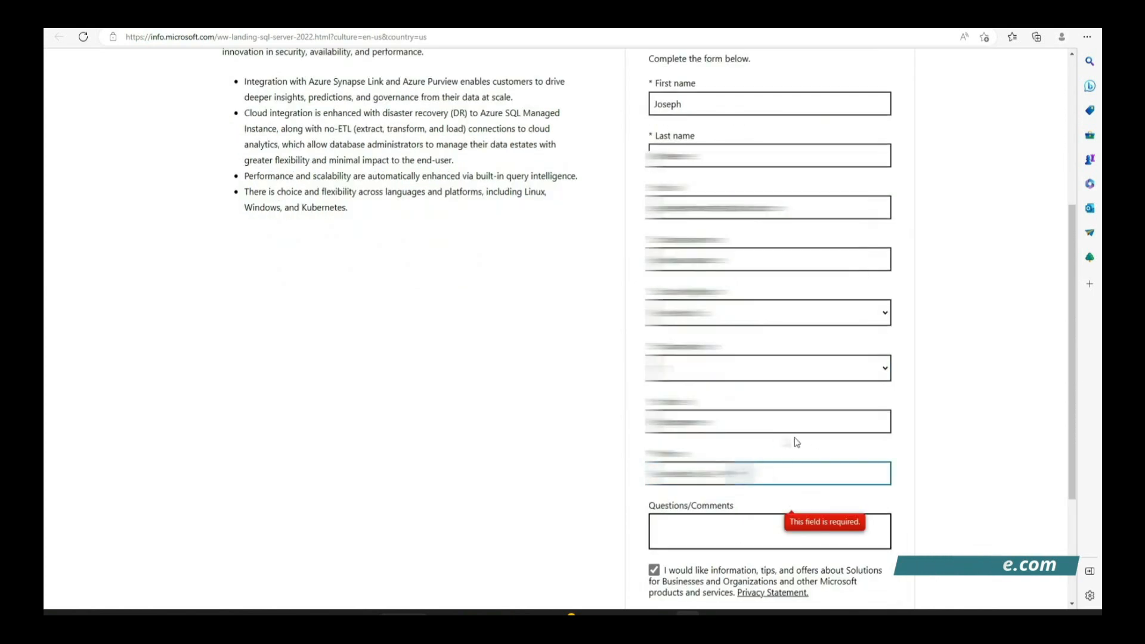
scroll(704, 519, "down", 5)
left_click(689, 512)
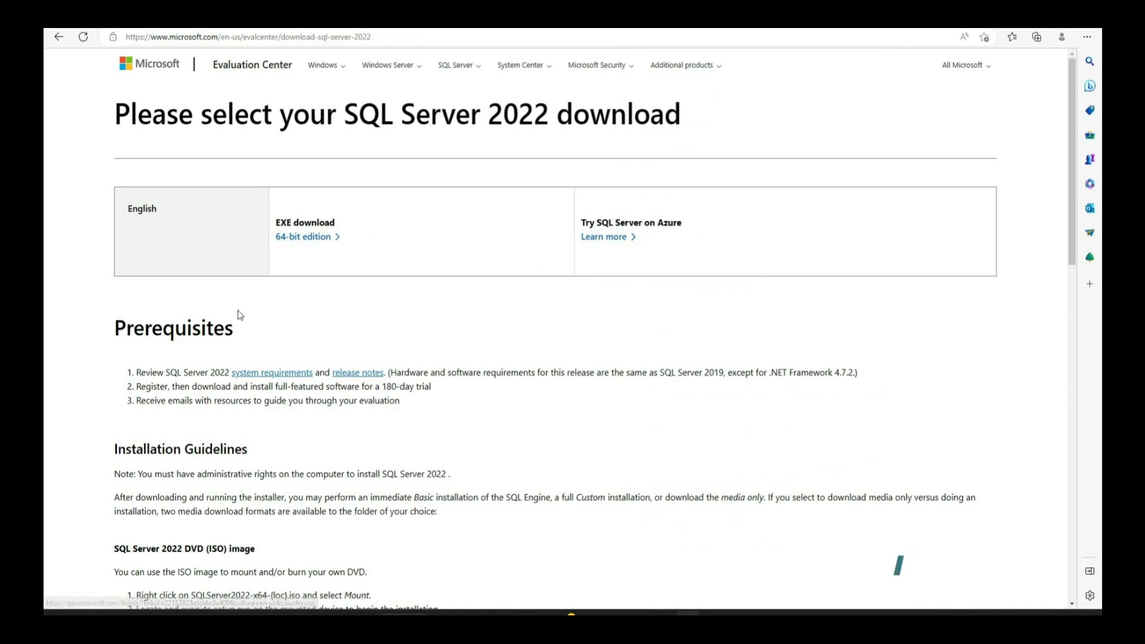
Download the English 64-bit edition of SQL Server 2022 and run SQL2022-SSEI-Eval.exe
scroll(543, 364, "down", 8)
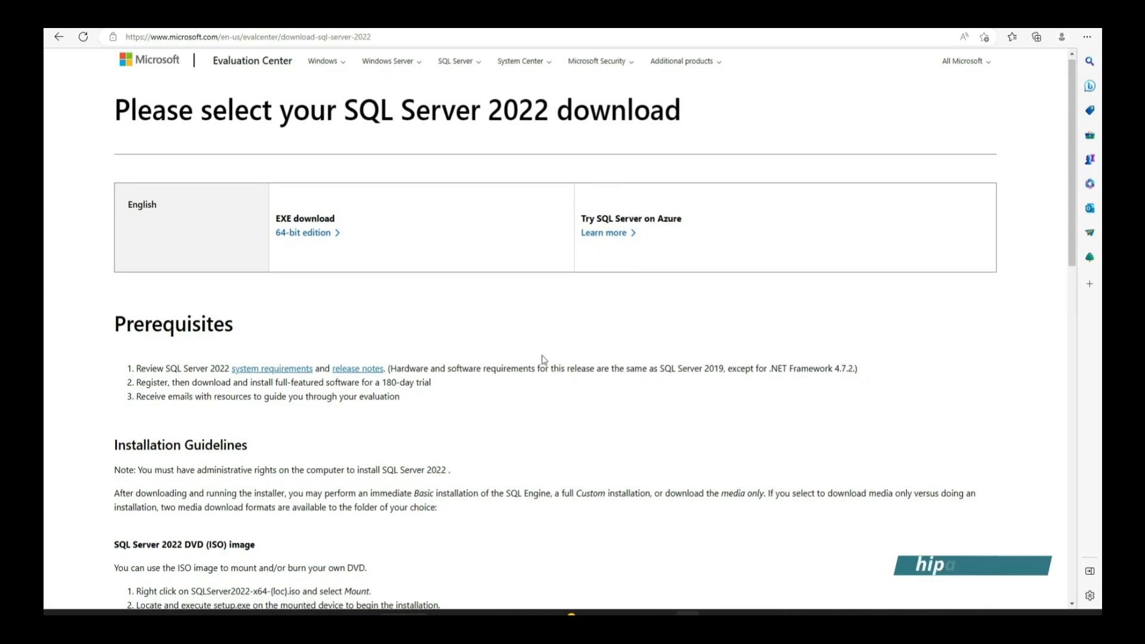
scroll(525, 352, "up", 8)
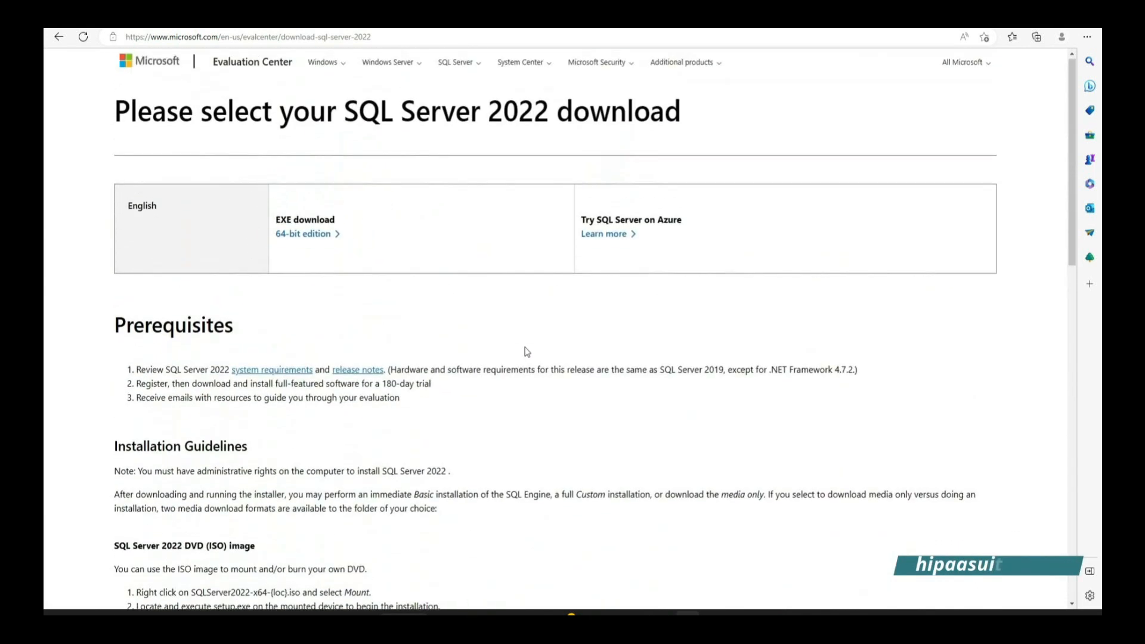
left_click(305, 237)
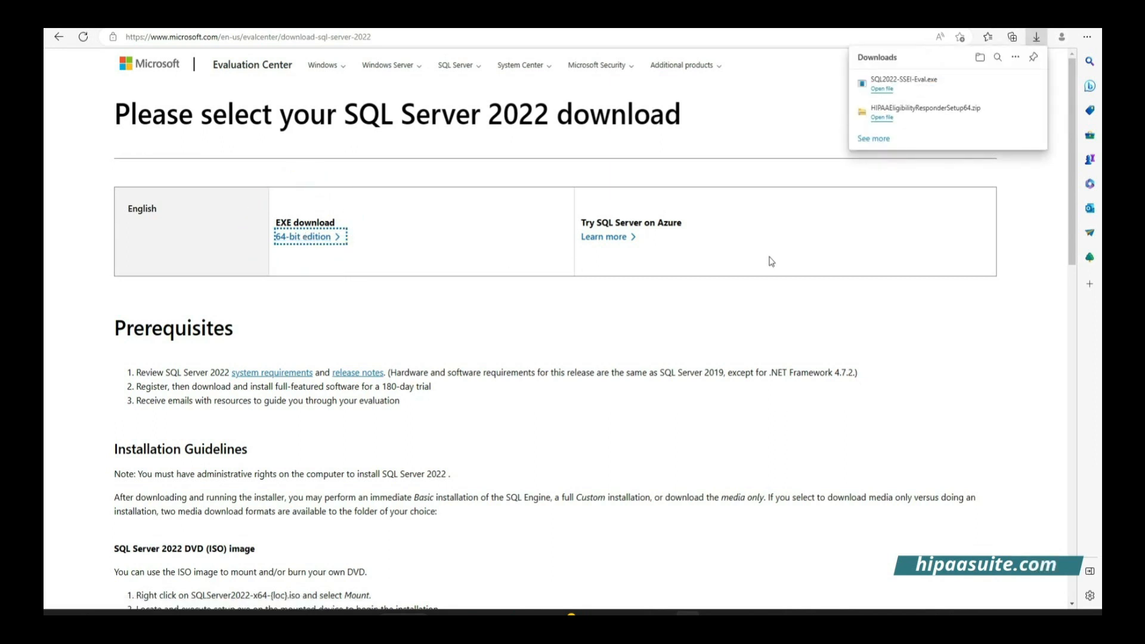
left_click(882, 89)
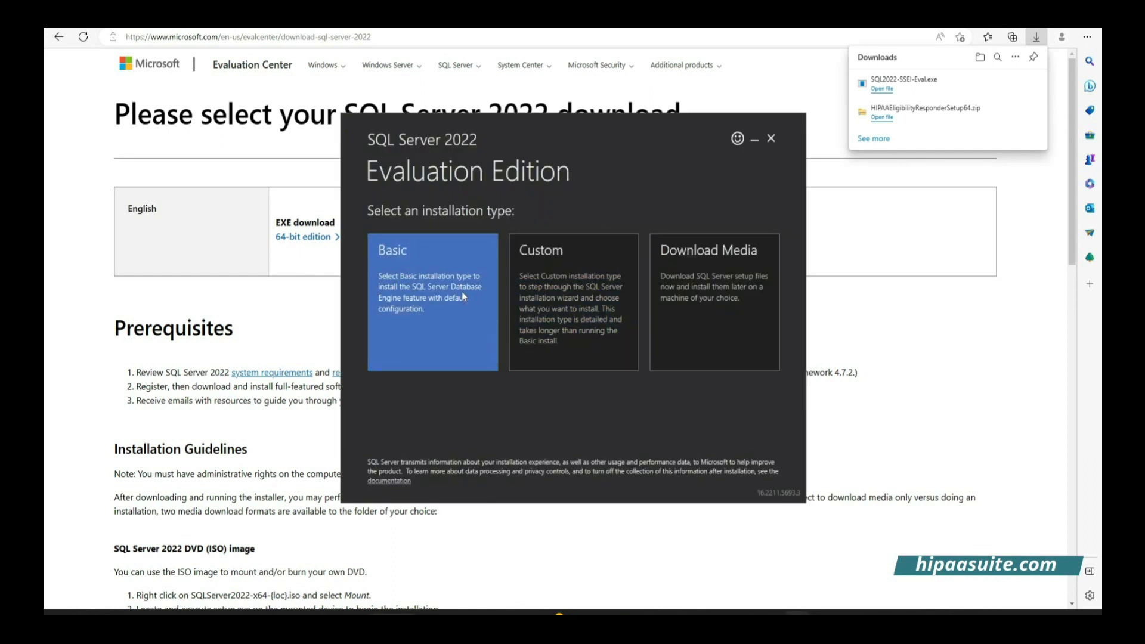
Install SQL Server 2022 Evaluation Edition with the Basic type, accepting the license terms and keeping the default install location
left_click(437, 297)
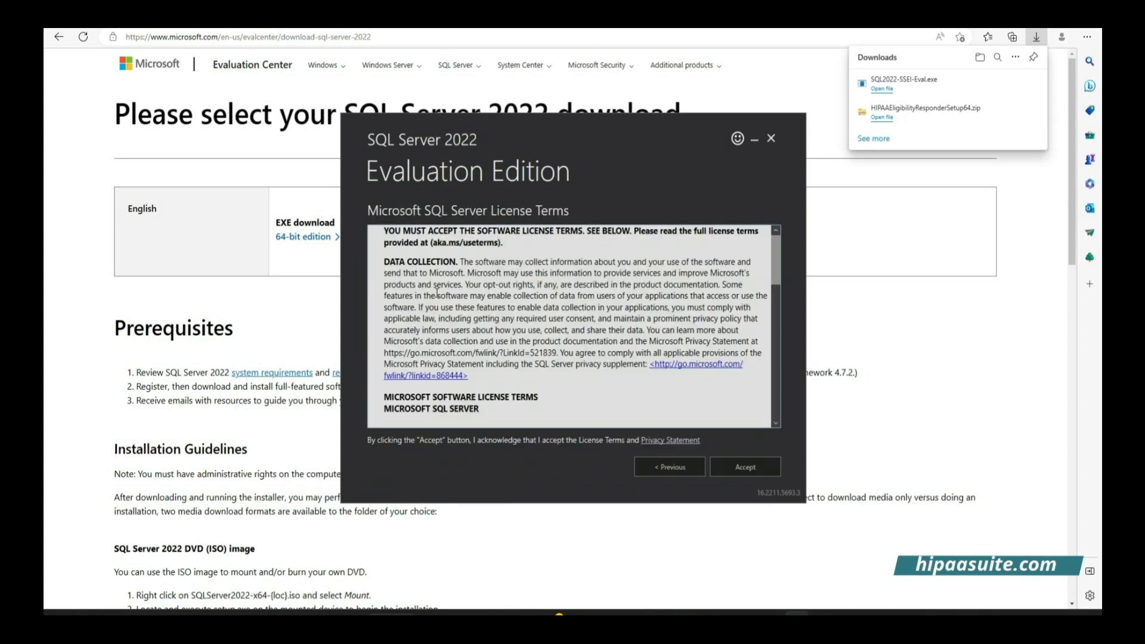
scroll(683, 339, "down", 10)
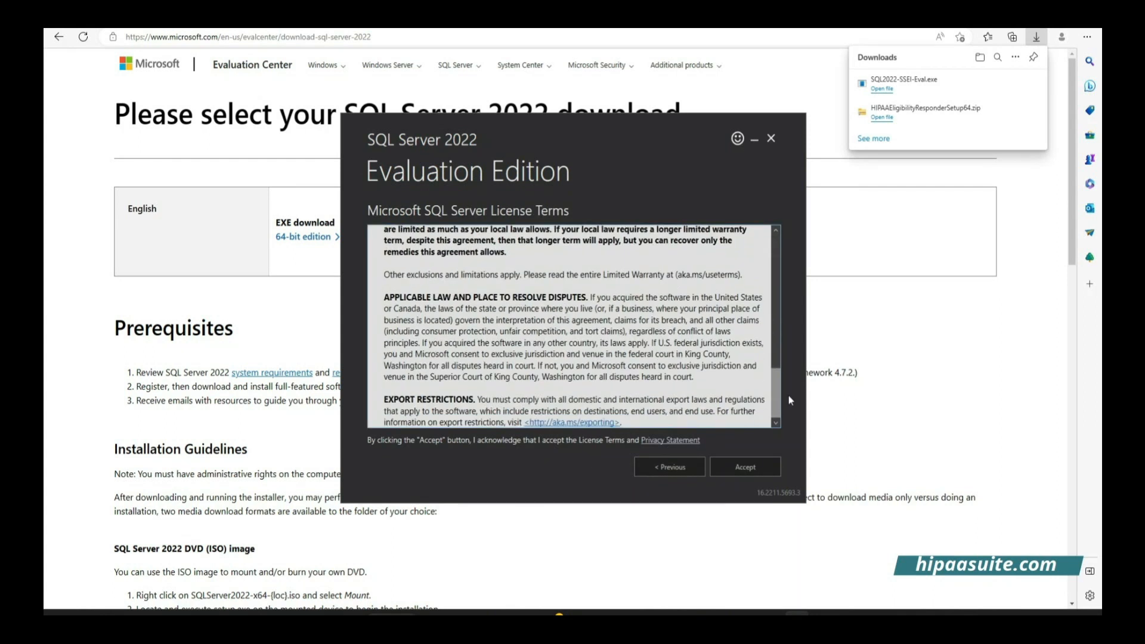
left_click(745, 467)
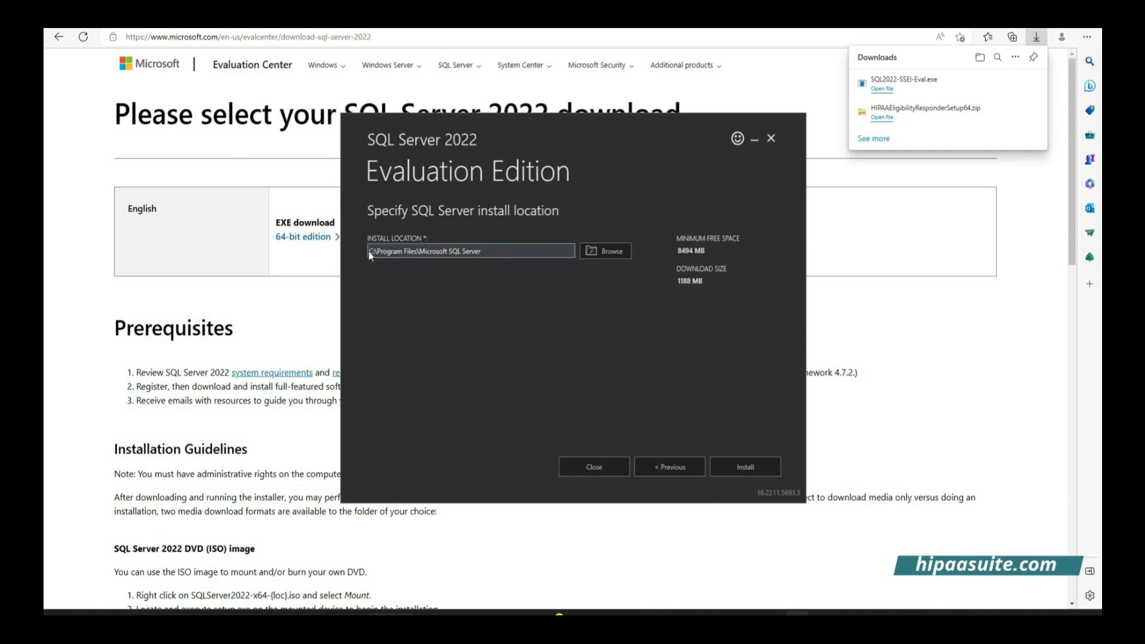
left_click(744, 468)
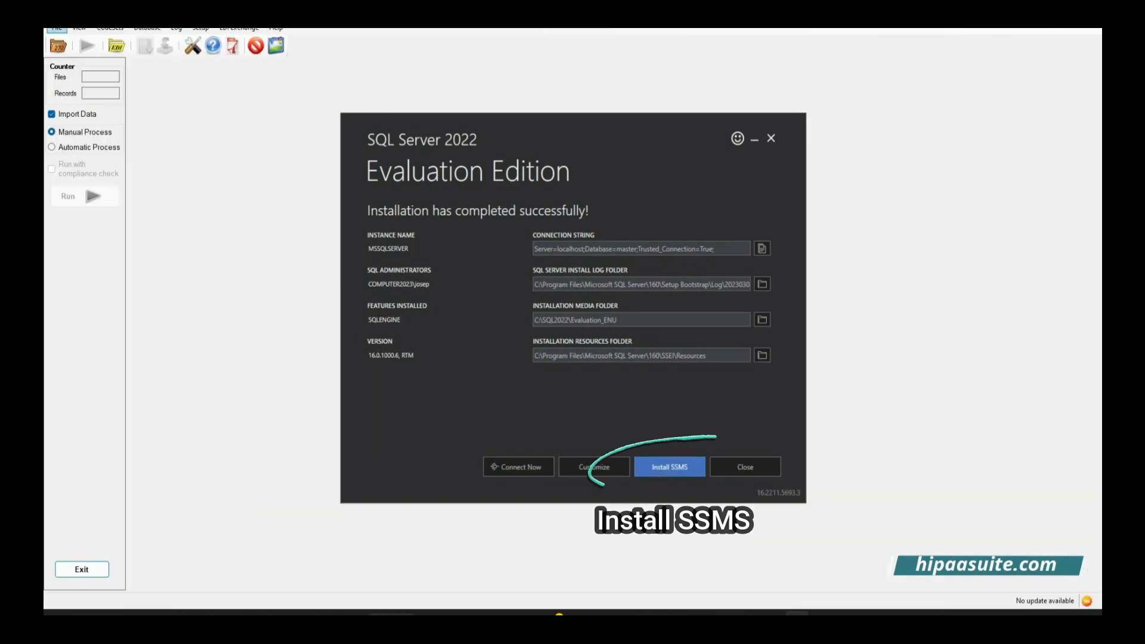
Open the SSMS download page from the SQL Server installer and download SQL Server Management Studio 19.0.1
left_click(681, 468)
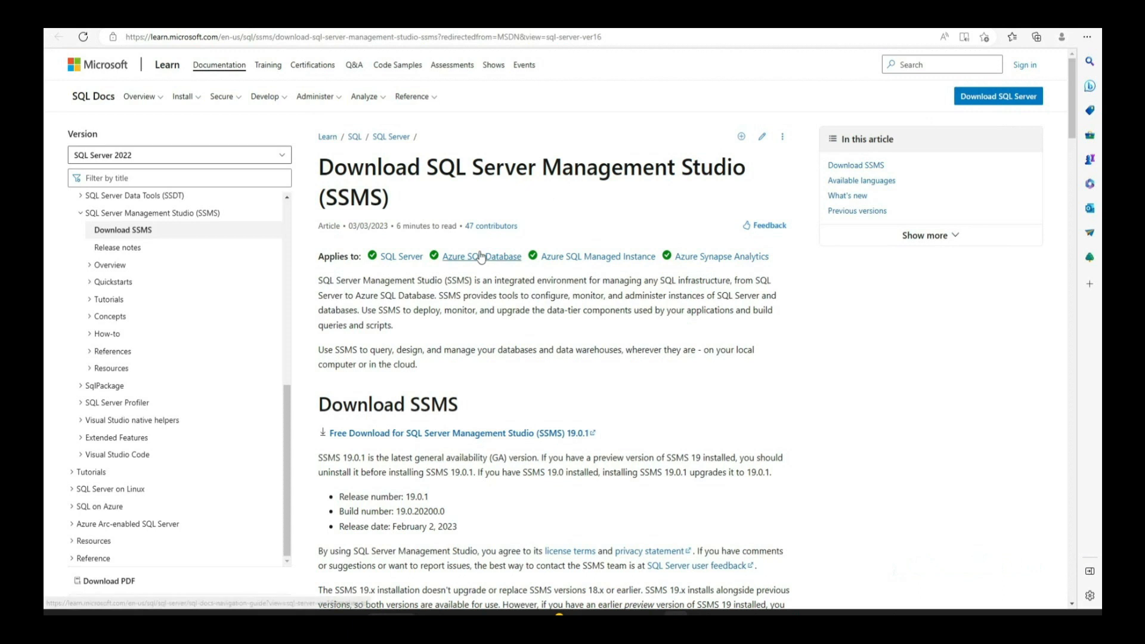
scroll(468, 257, "down", 3)
left_click(434, 271)
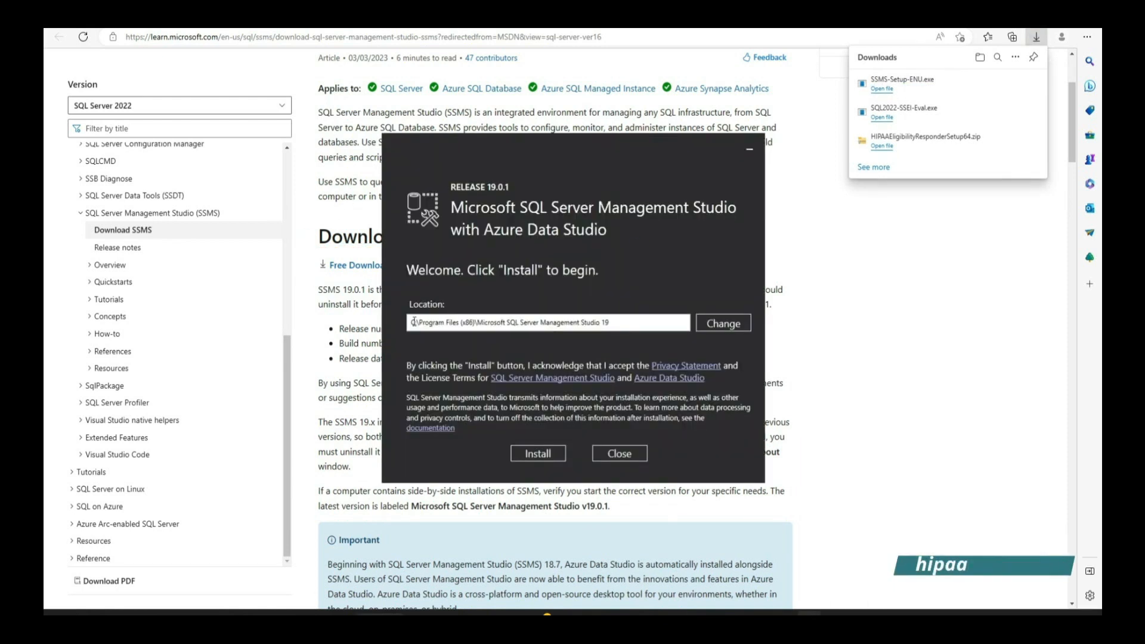
Install SQL Server Management Studio in its default location and close the finished setup
left_click_drag(414, 322, 380, 342)
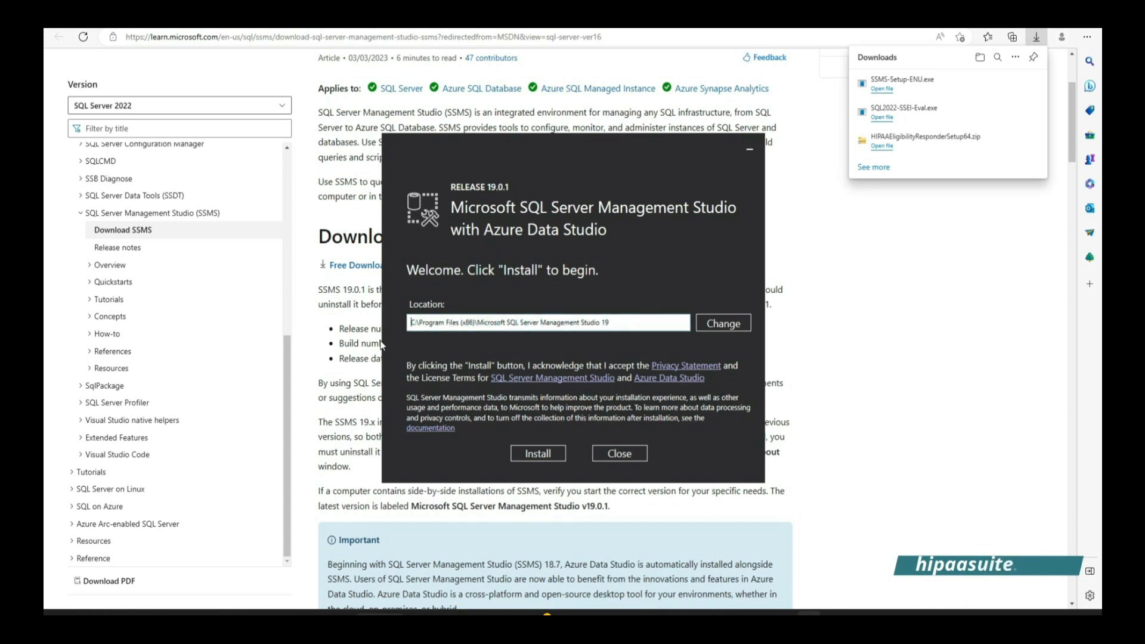
left_click(539, 453)
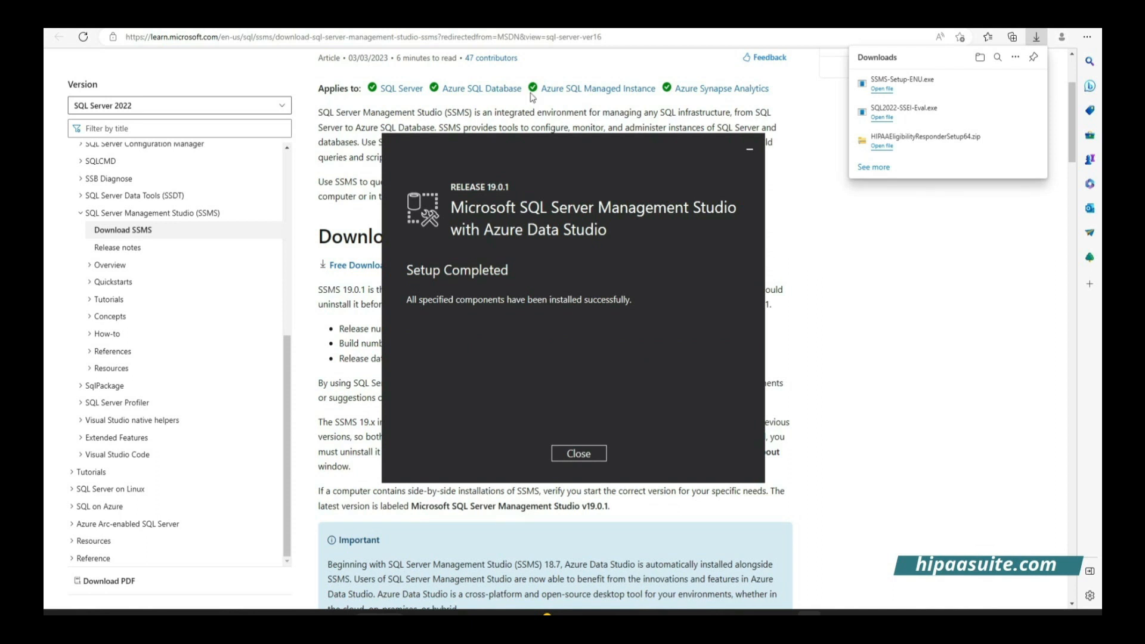
left_click(587, 454)
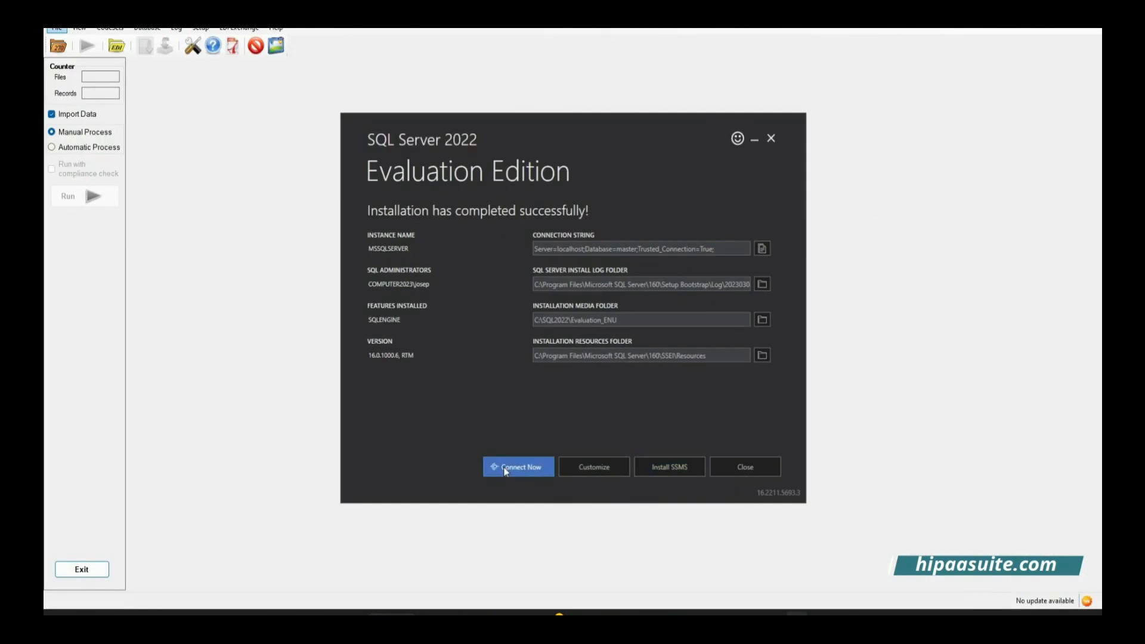
Test the connection to the installed SQL Server instance in SQLCMD, check the reported version, and close the console
left_click(504, 471)
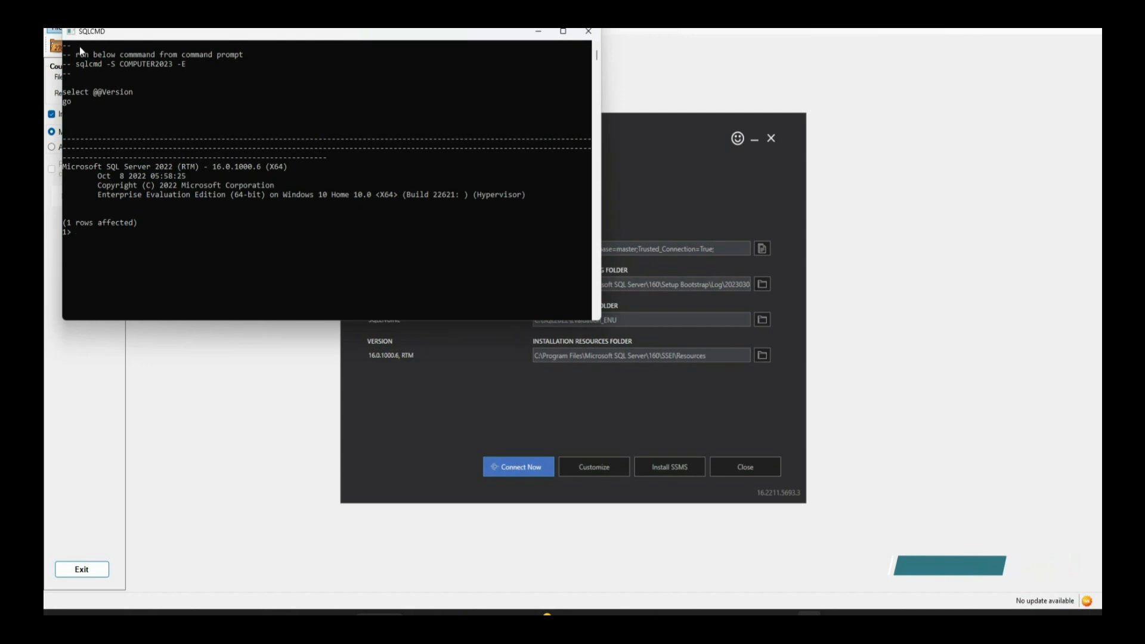
left_click_drag(420, 37, 665, 105)
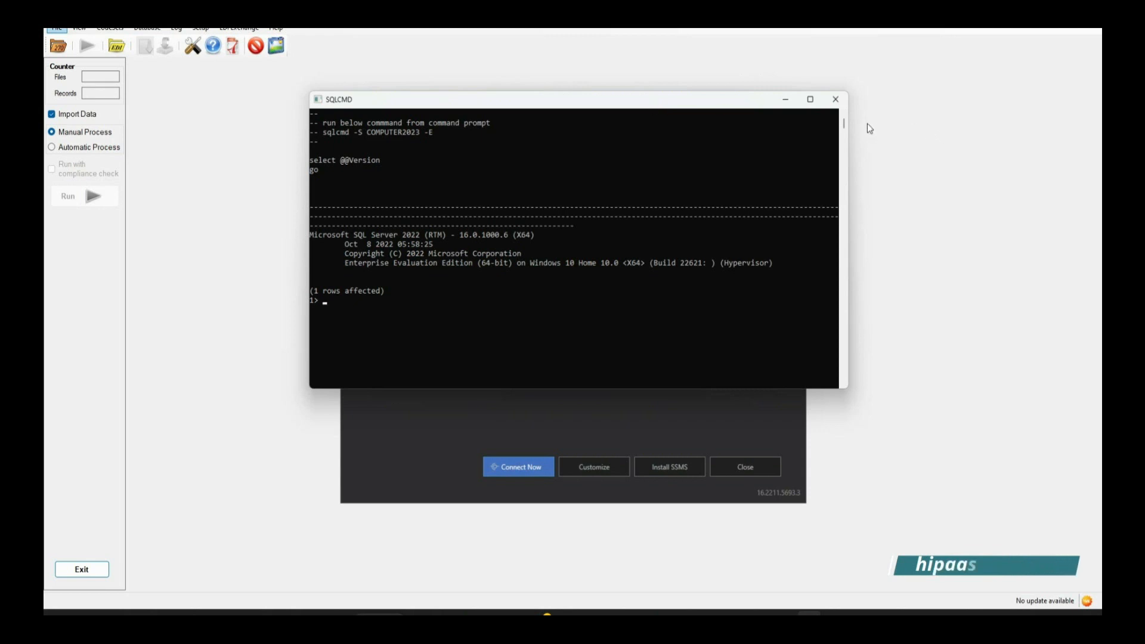
left_click(834, 101)
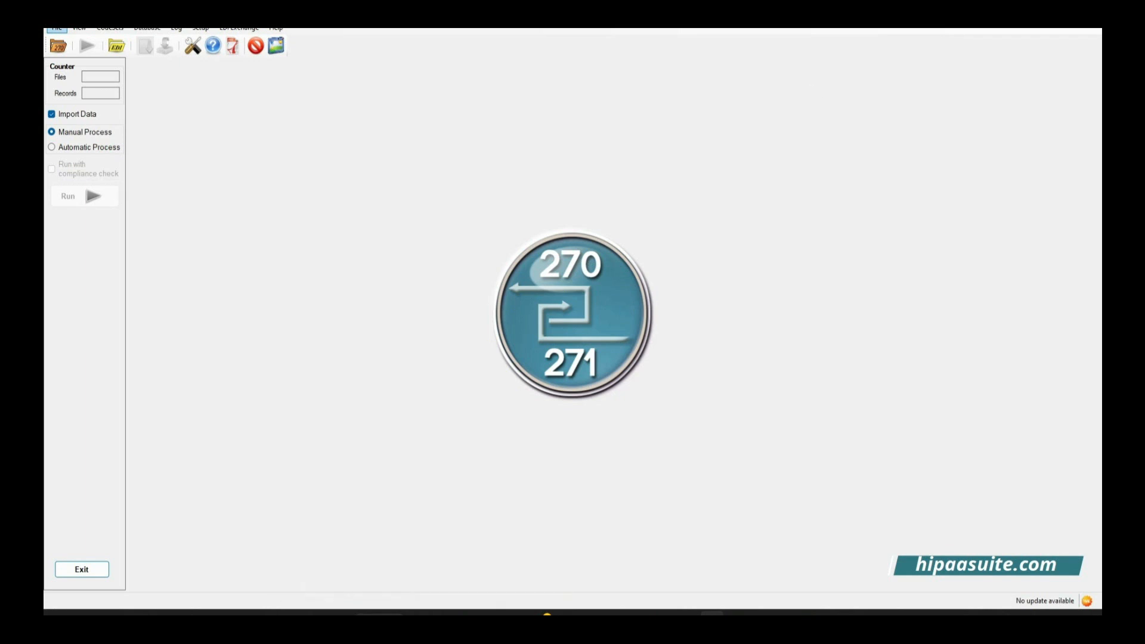
Launch SQL Server Management Studio 19 and connect to the COMPUTER2023 database engine using Windows Authentication
left_click(380, 615)
type("ssms")
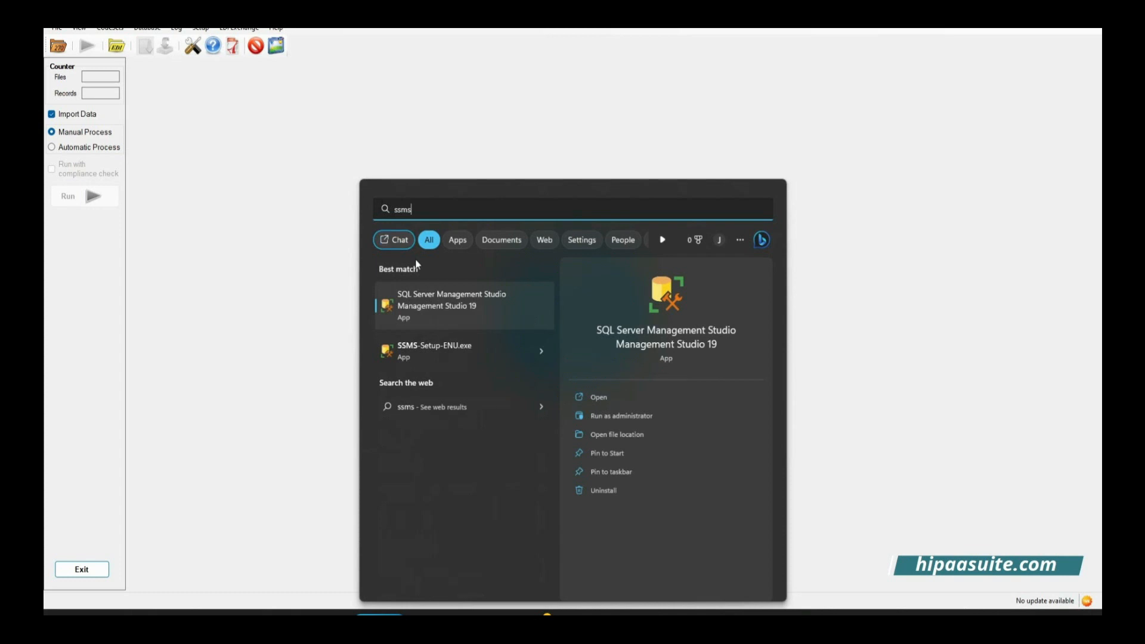
left_click(456, 308)
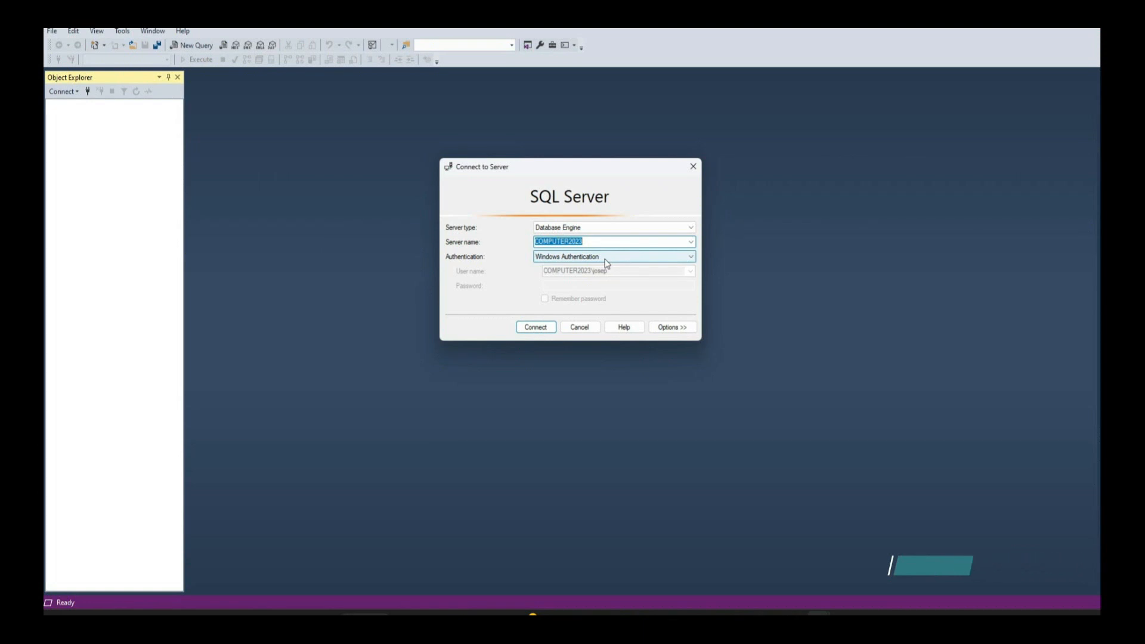
left_click(532, 328)
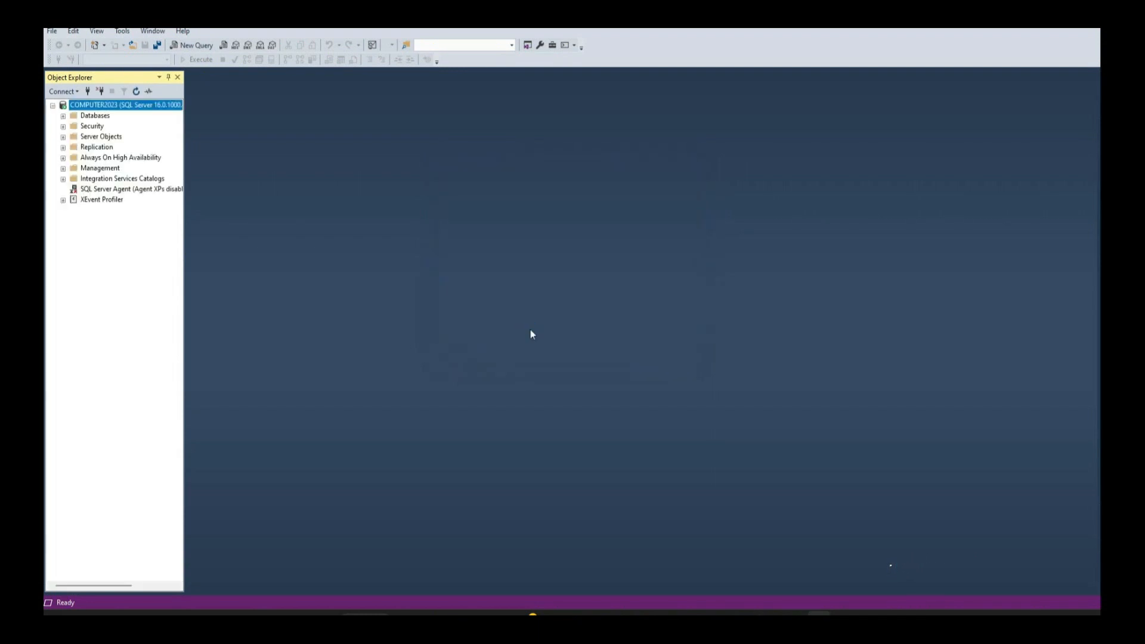
Create a new database named HIPAAsuite on the connected server with the default options
left_click(63, 117)
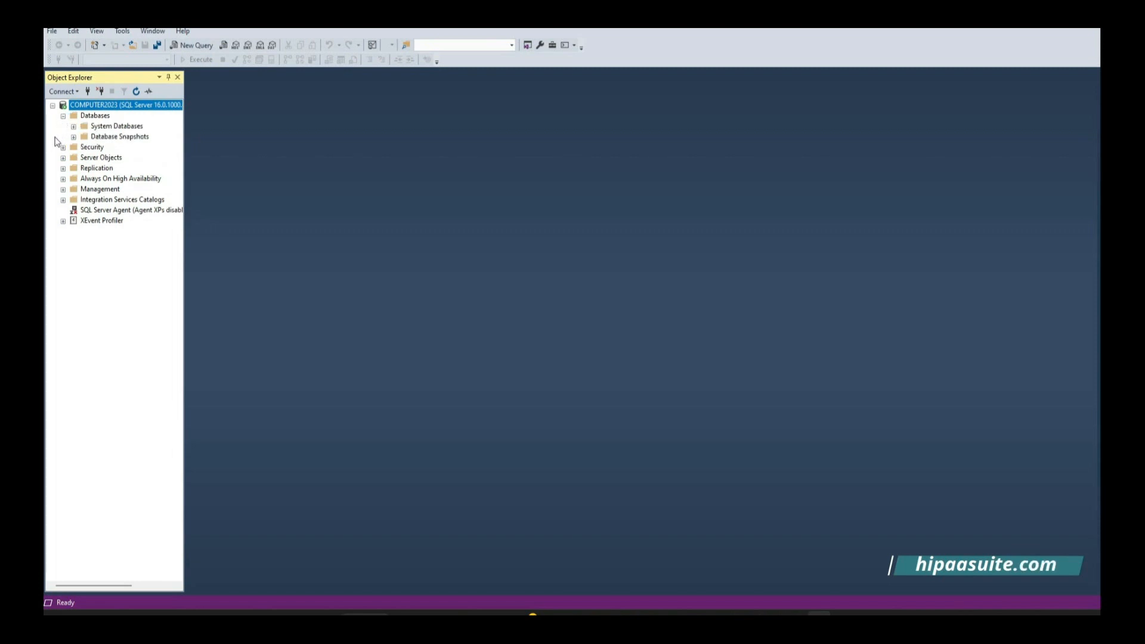
right_click(87, 119)
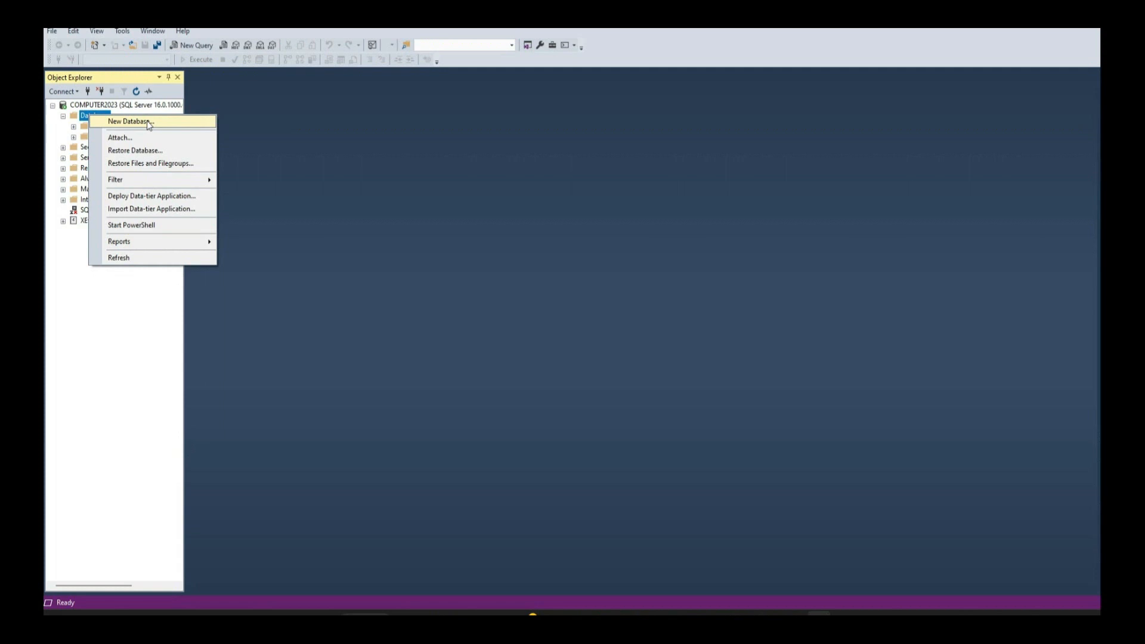
left_click(149, 122)
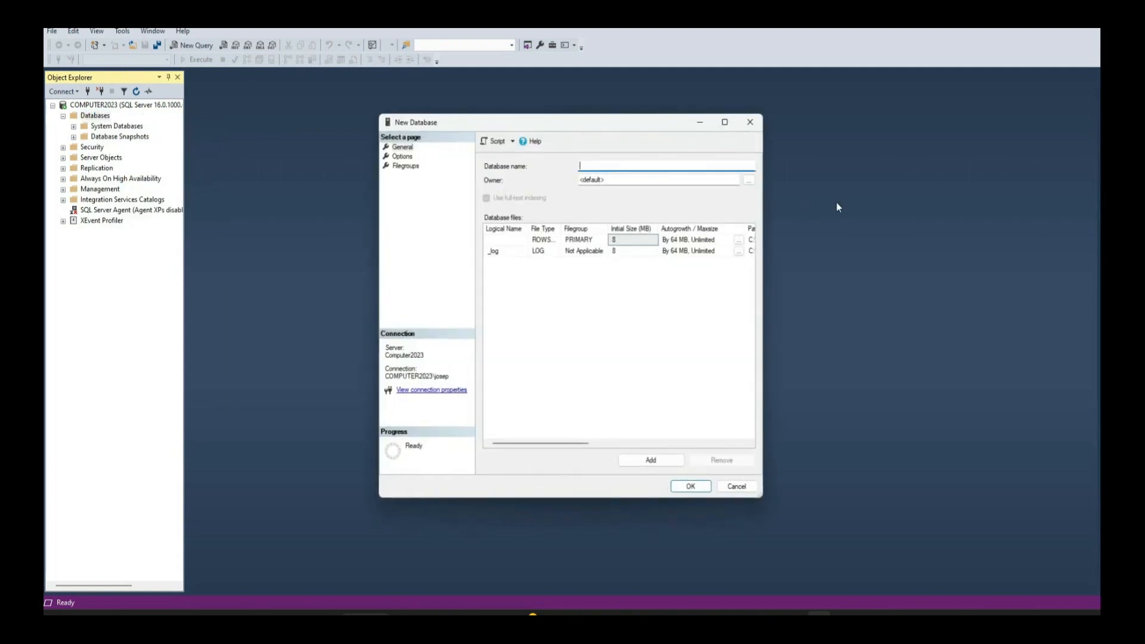
type("HIPAAsuite")
left_click(704, 490)
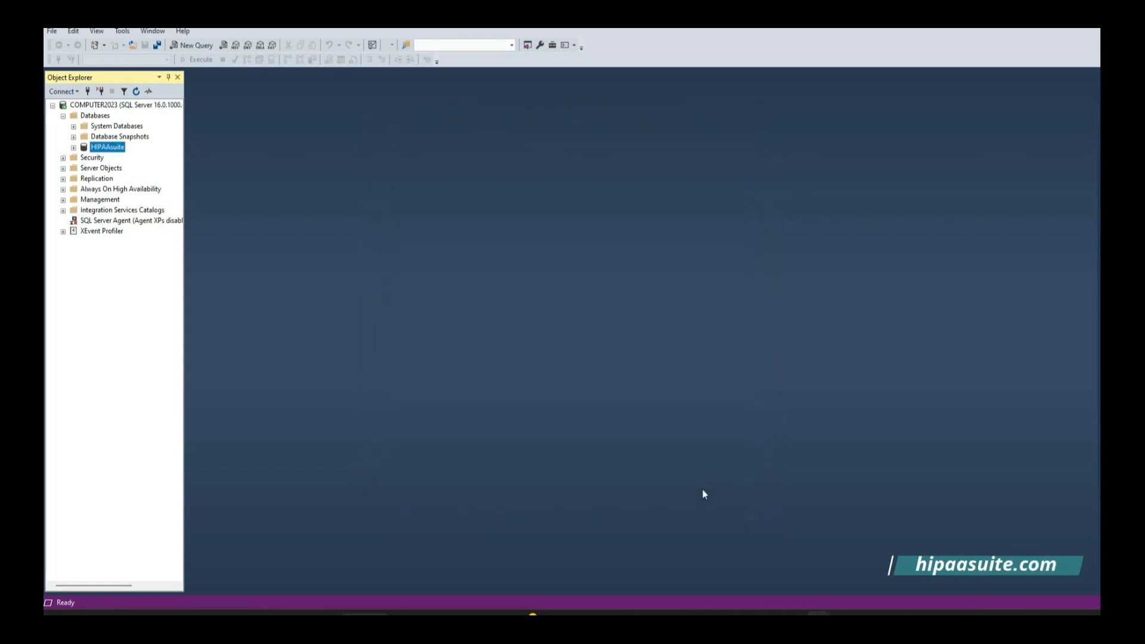